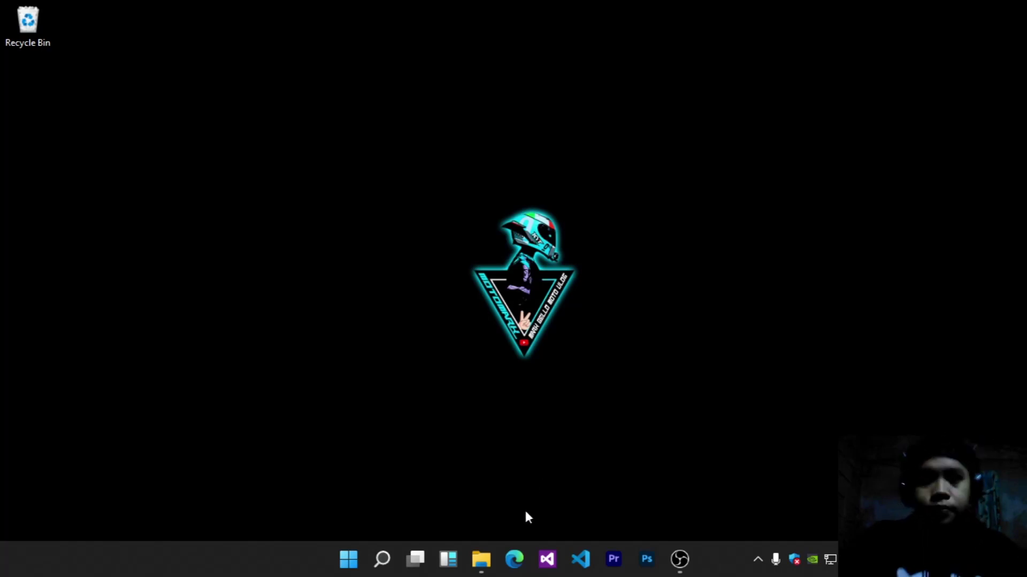
Step: Launch Microsoft Edge from the taskbar and let its new tab start page load
left_click(514, 560)
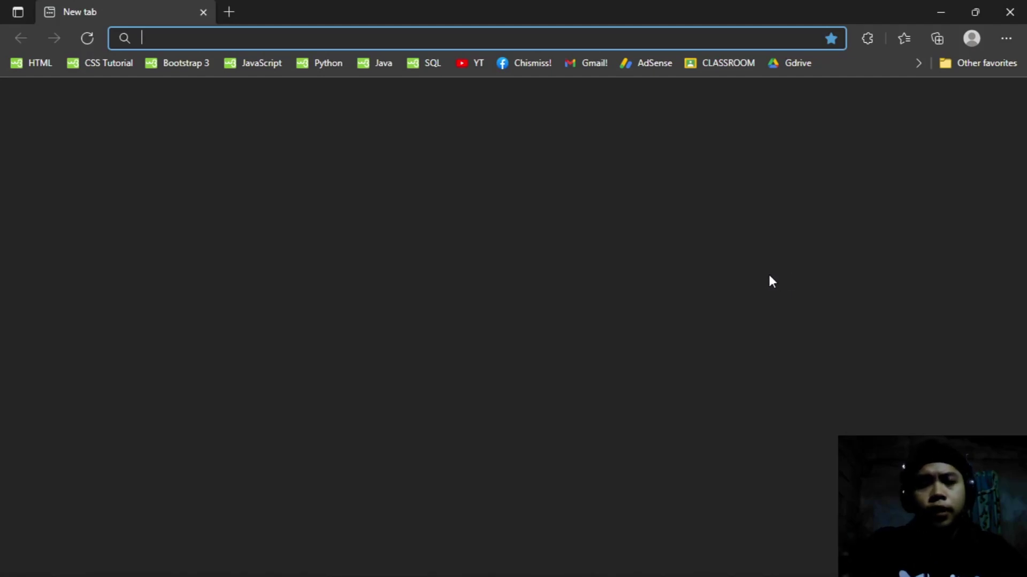
mouse_move(563, 540)
mouse_move(514, 567)
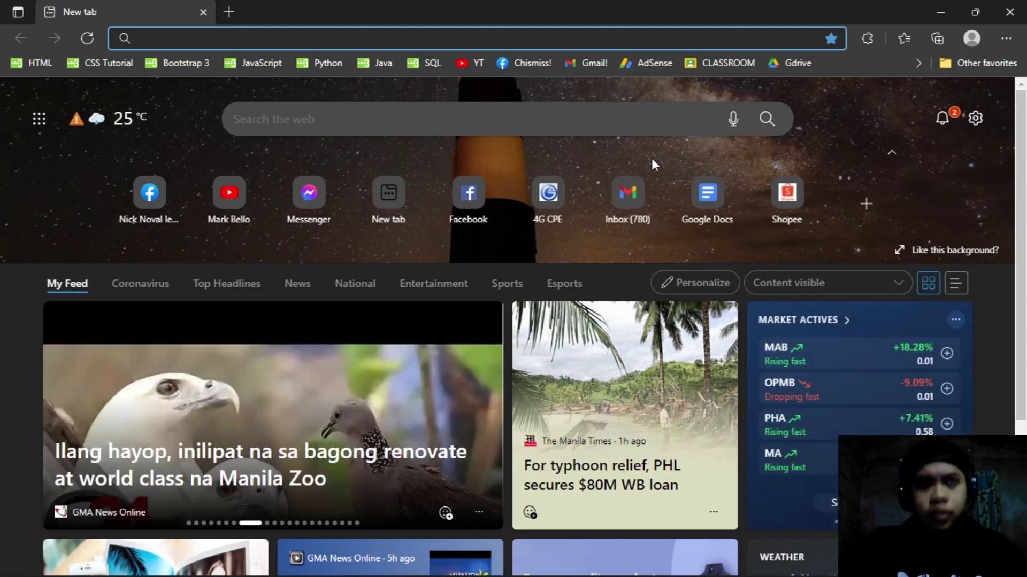
Step: Load the router admin page at 192.168.254.254, dropping the autocompleted /index.html
type("192.168.2")
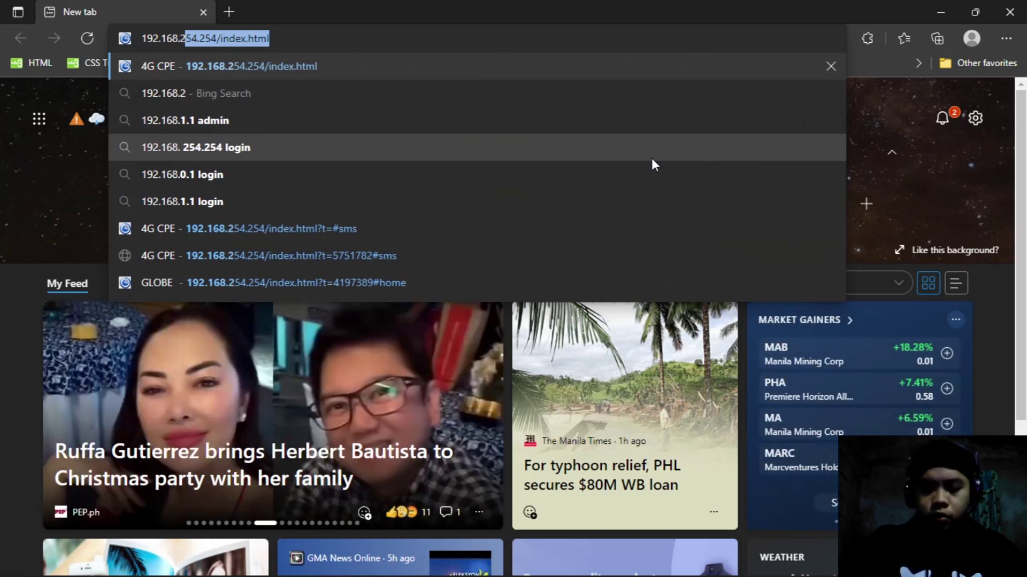
type("54.254")
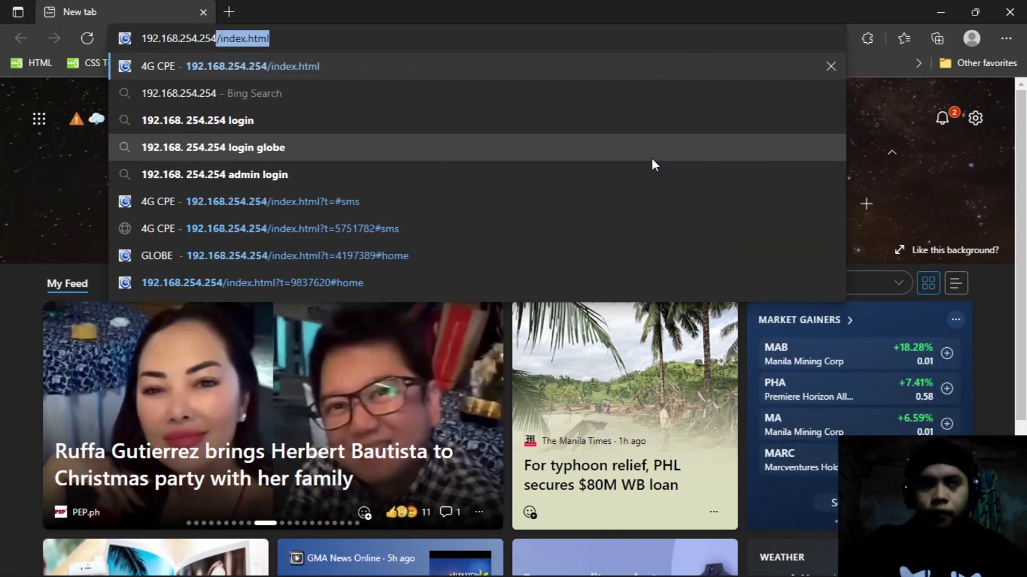
type("/index.h")
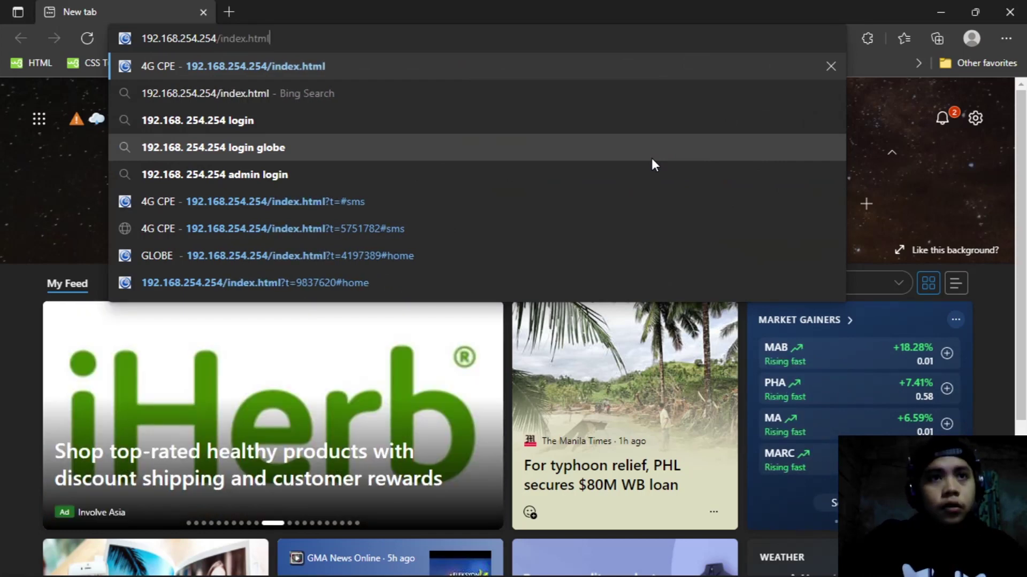
key("BackSpace")
key("BackSpace")
key("BackSpace")
key("BackSpace")
key("BackSpace")
key("BackSpace")
key("BackSpace")
key("BackSpace")
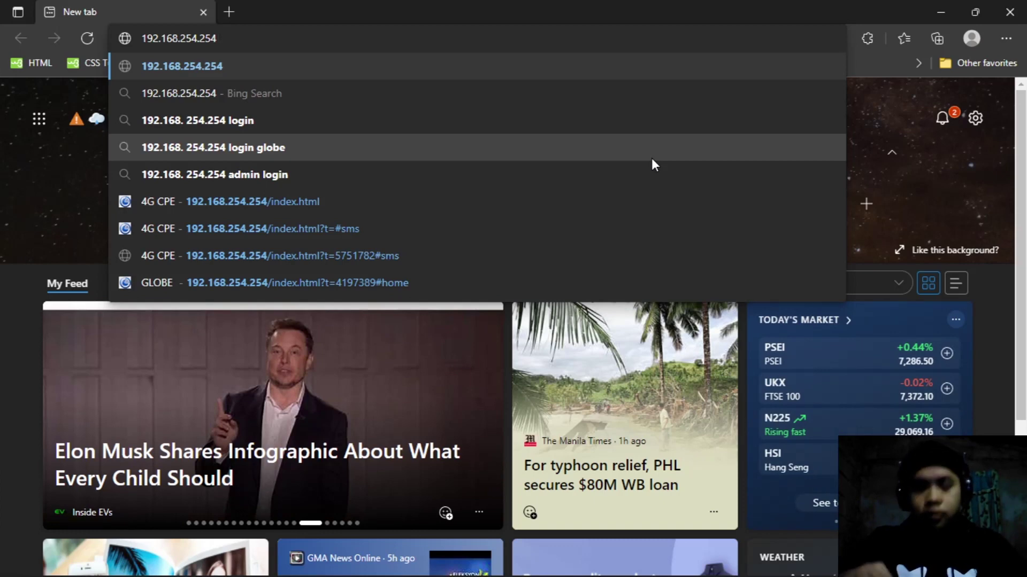
key("Return")
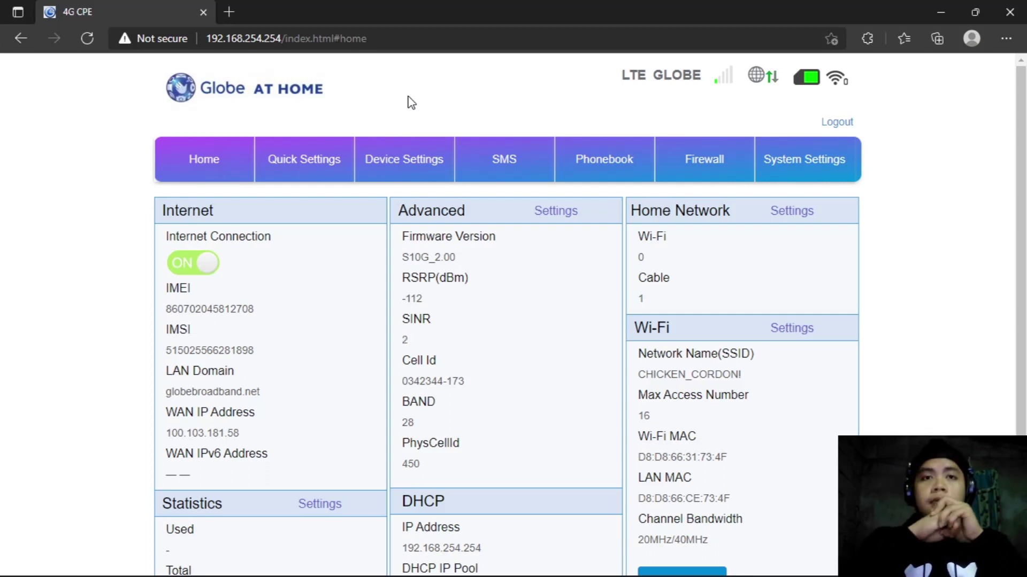
Step: Log out of the 4G CPE dashboard and bring up its Login form
left_click(835, 123)
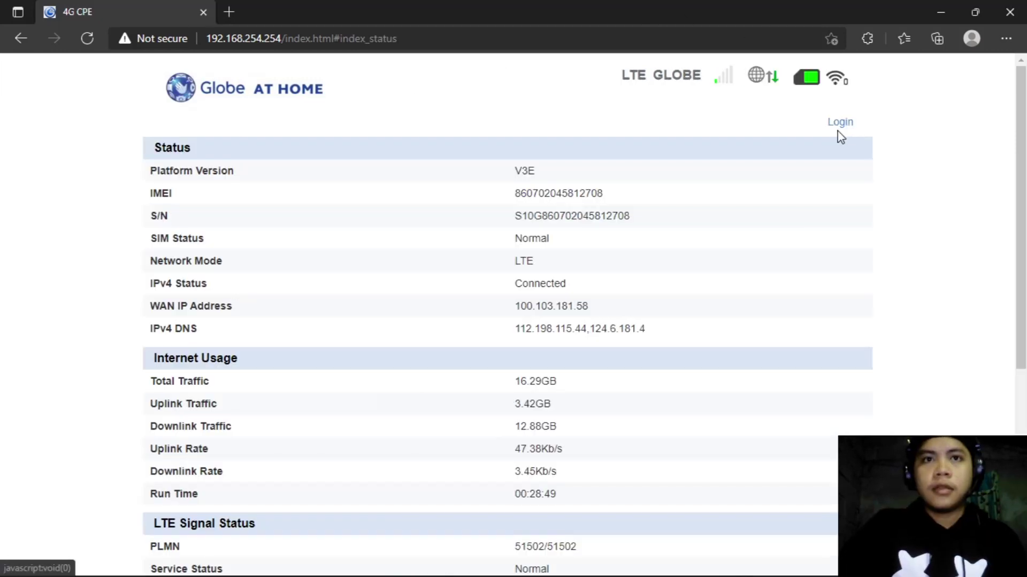
left_click(845, 127)
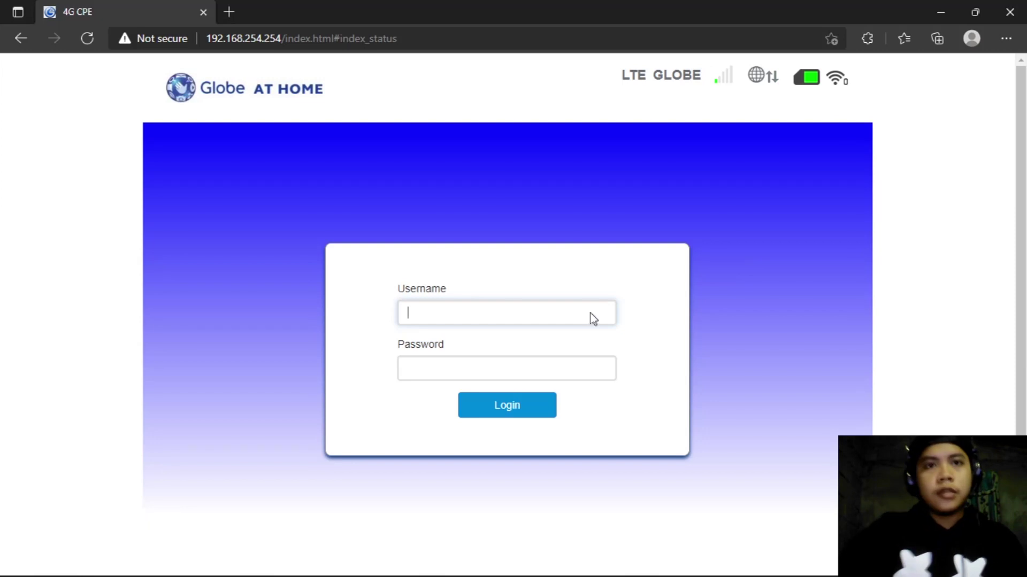
Step: Select the Username and Password fields, then open a new tab beside the 4G CPE tab
left_click(458, 315)
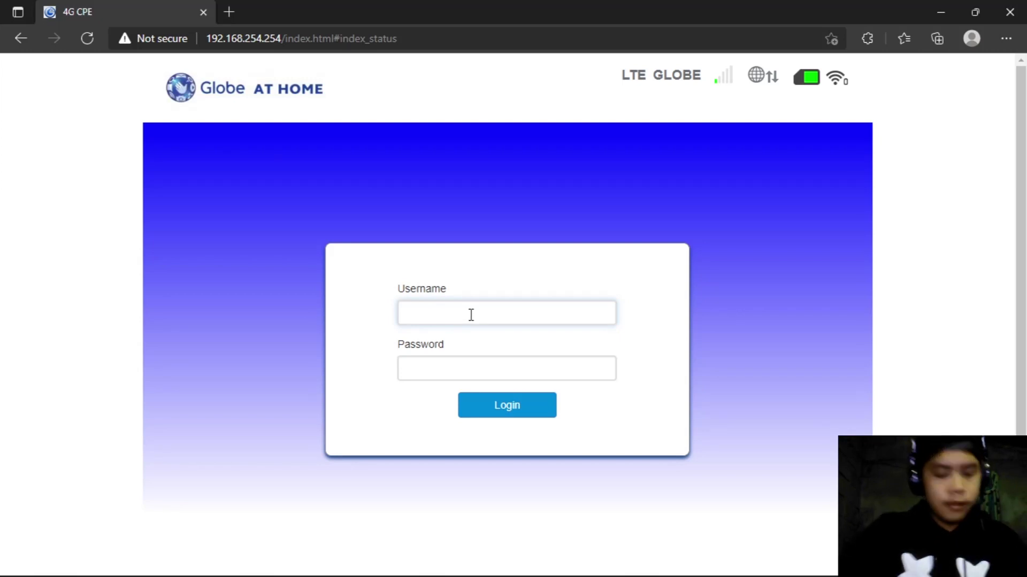
left_click(489, 361)
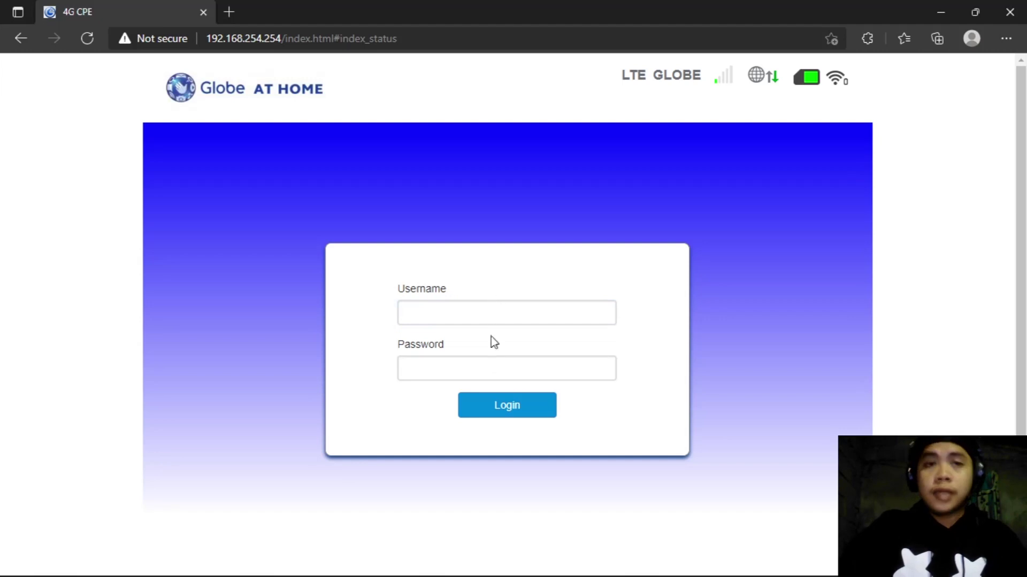
left_click(229, 12)
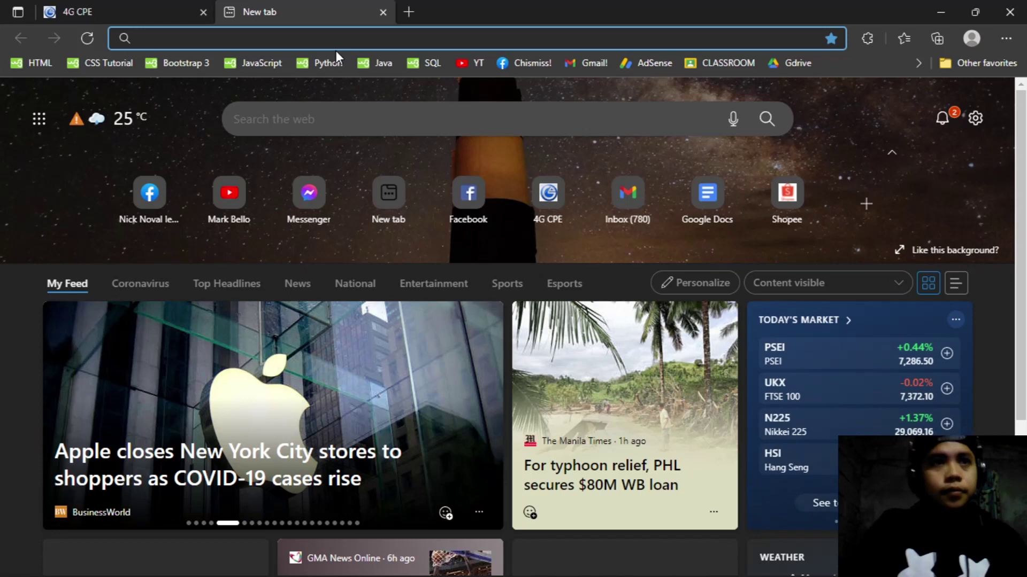
Step: Search Bing for 'globe admin password' using the address bar suggestion
type("go")
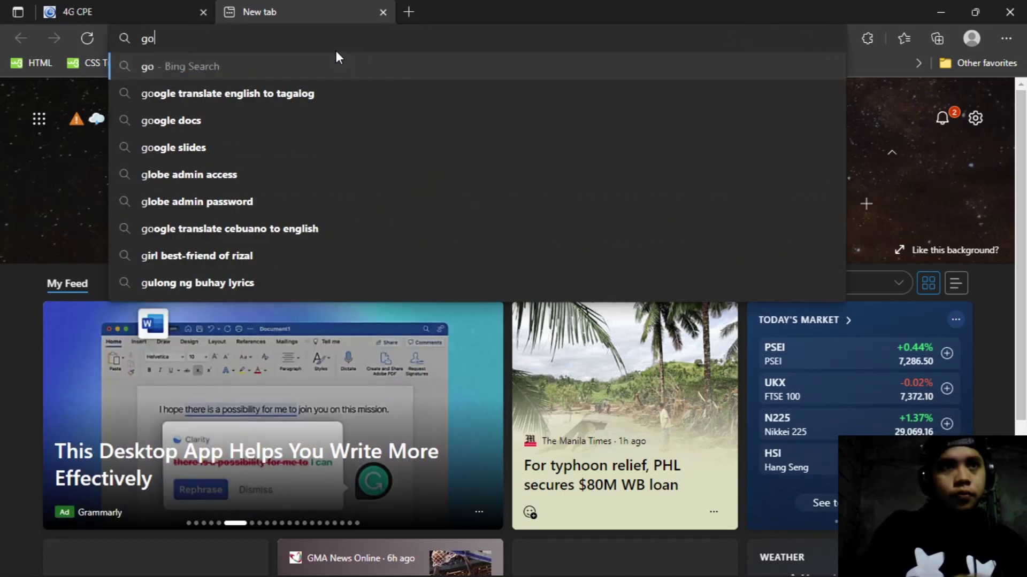
key("BackSpace")
type("l")
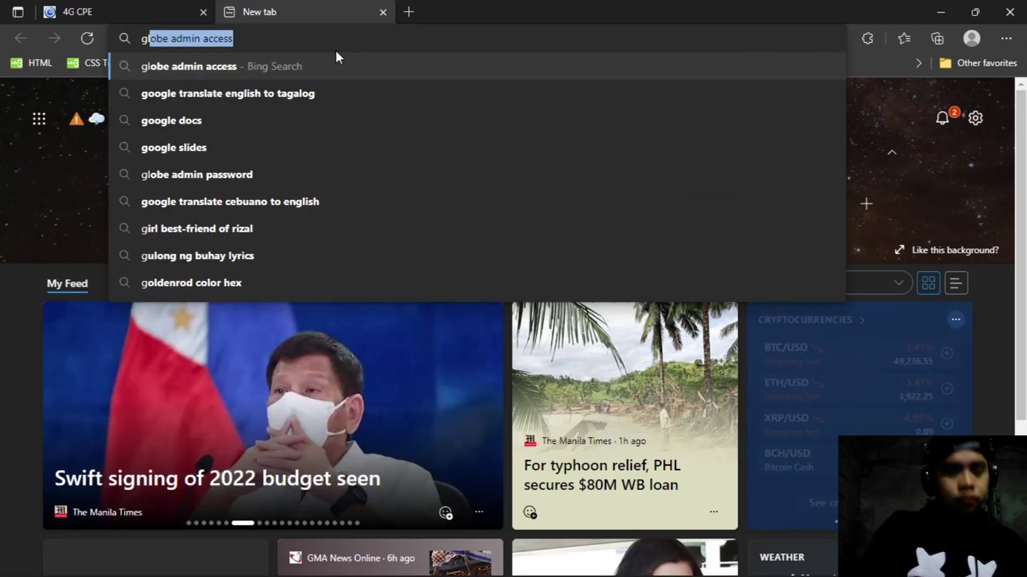
type("ob")
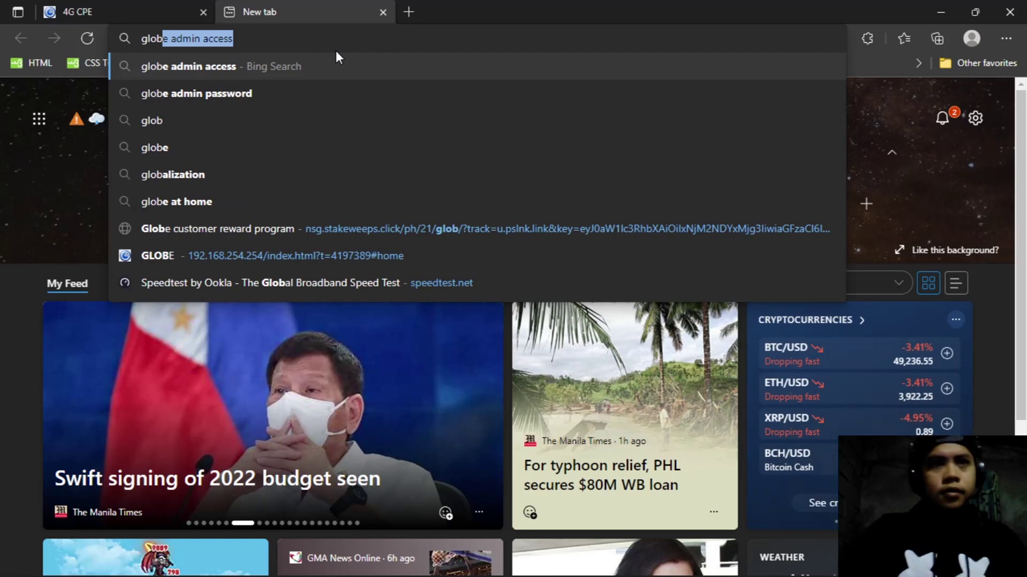
key("Down")
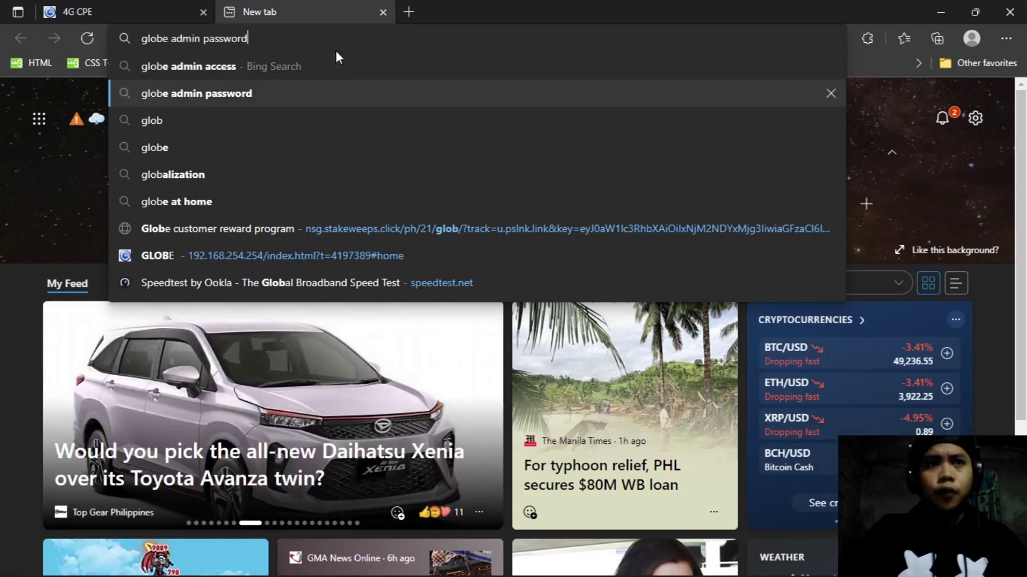
key("Return")
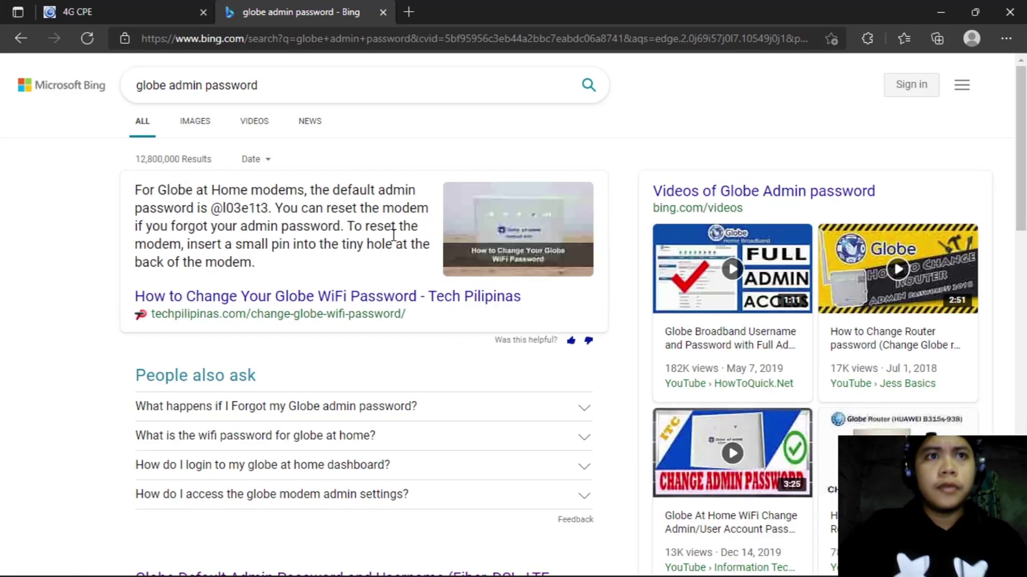
Step: Enter the default username 'admin' in the router login form and select the default password in Bing's answer
left_click_drag(376, 189, 421, 192)
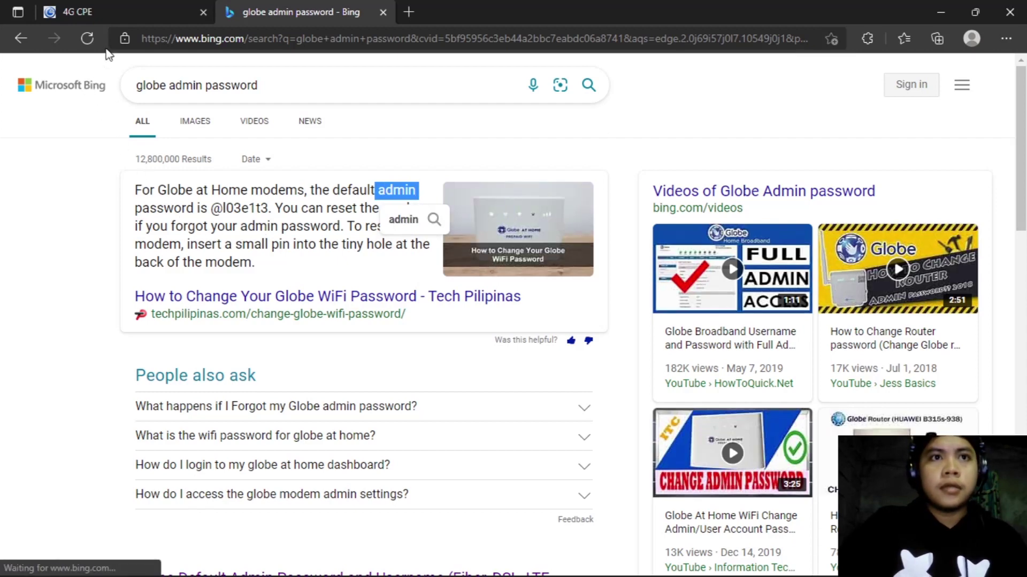
left_click(140, 8)
left_click(513, 304)
type("admin")
left_click(327, 12)
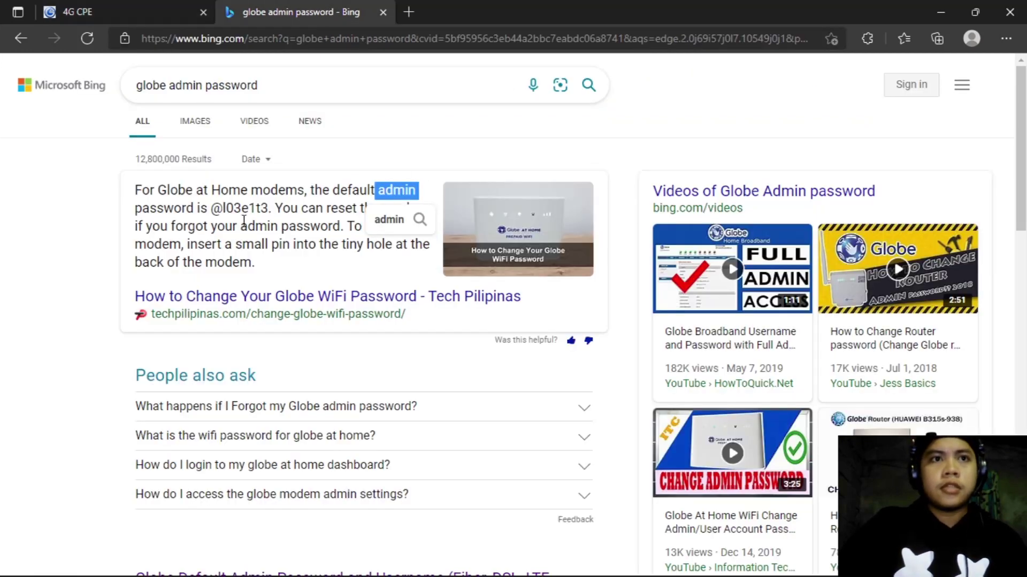
left_click_drag(211, 207, 269, 207)
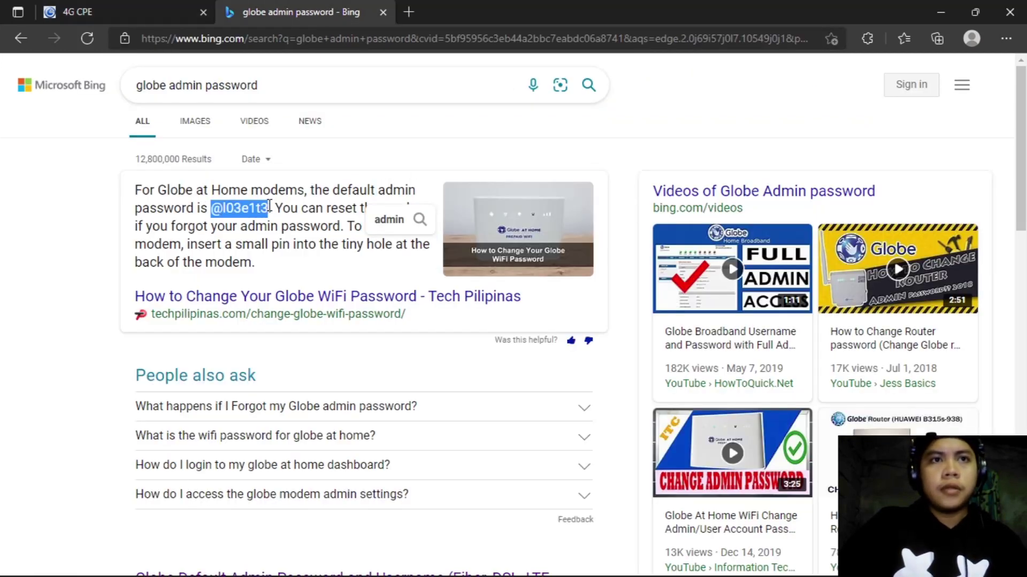
left_click(147, 7)
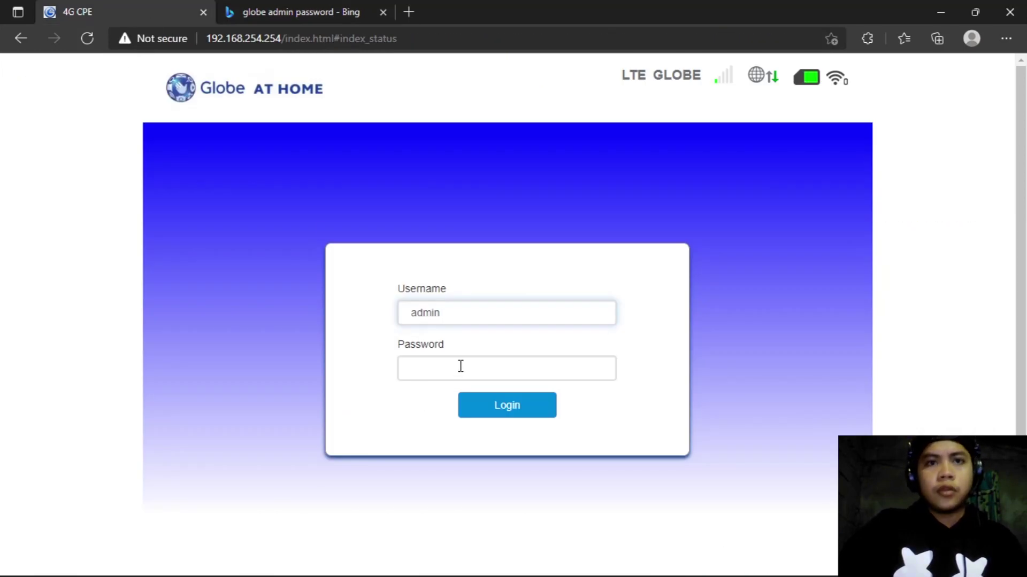
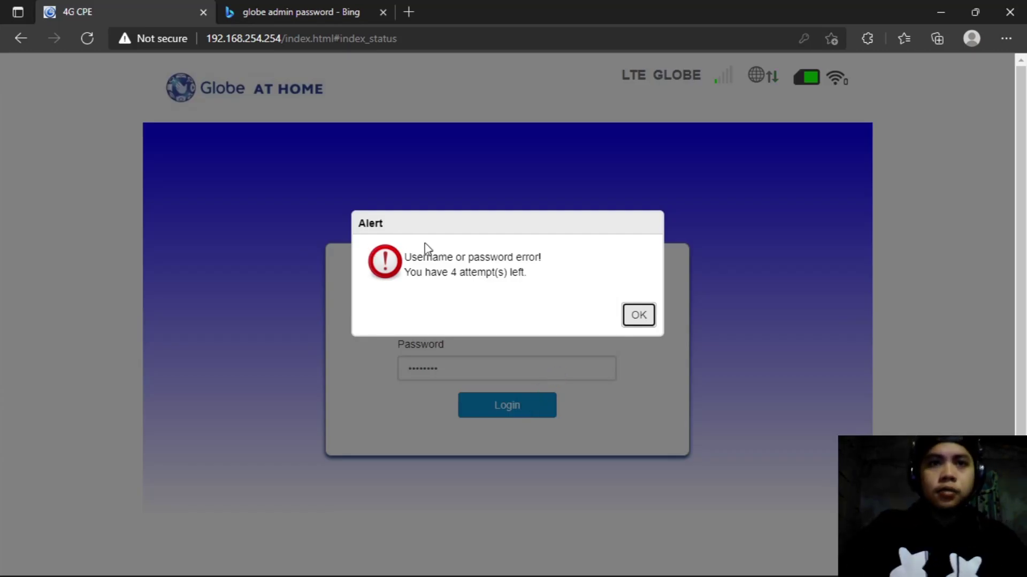
Step: Dismiss the wrong-credentials alert, replace username 'admin' with an alternative username, and clear the password field
left_click(645, 320)
double_click(557, 315)
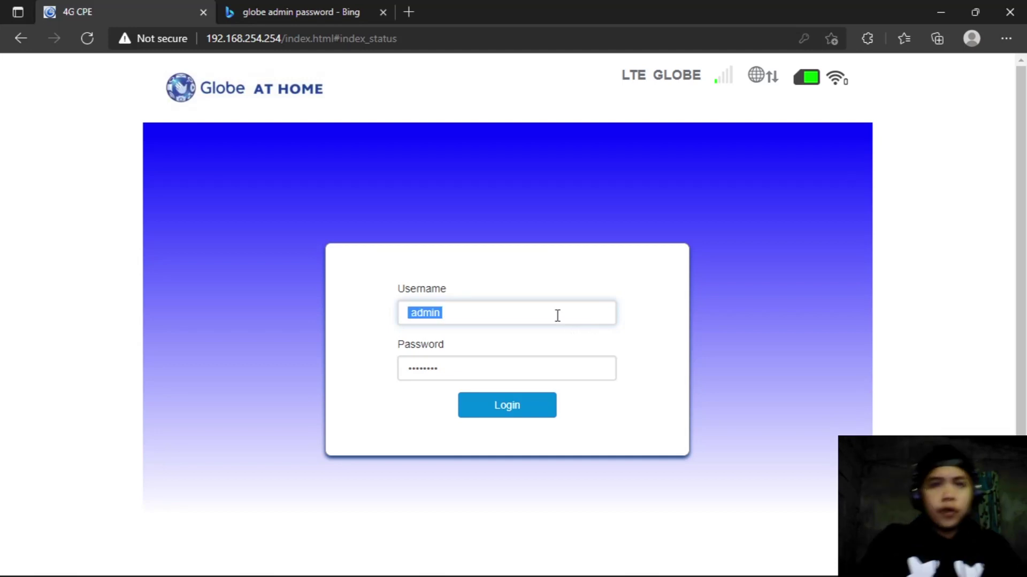
key("BackSpace")
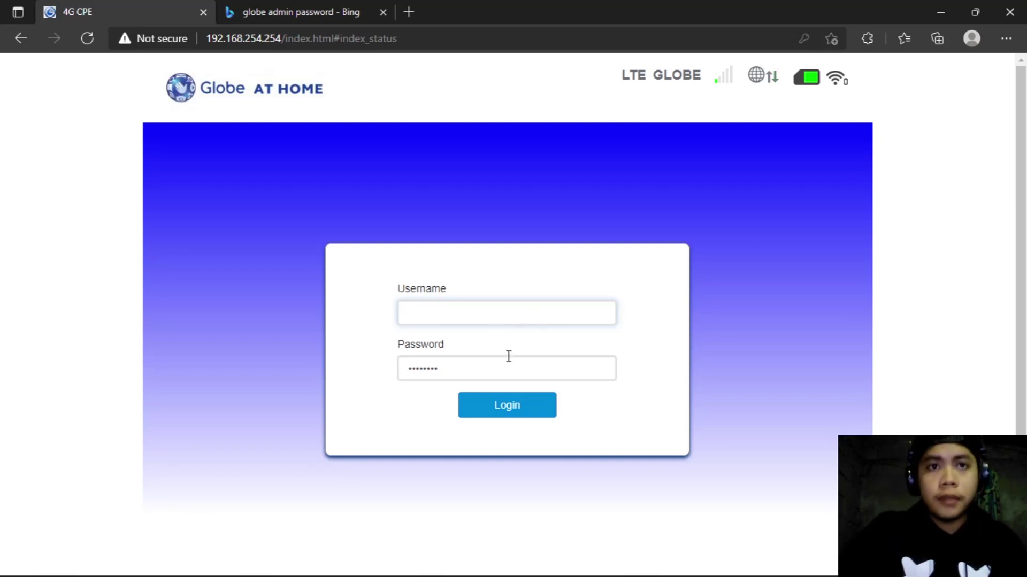
type("motomark")
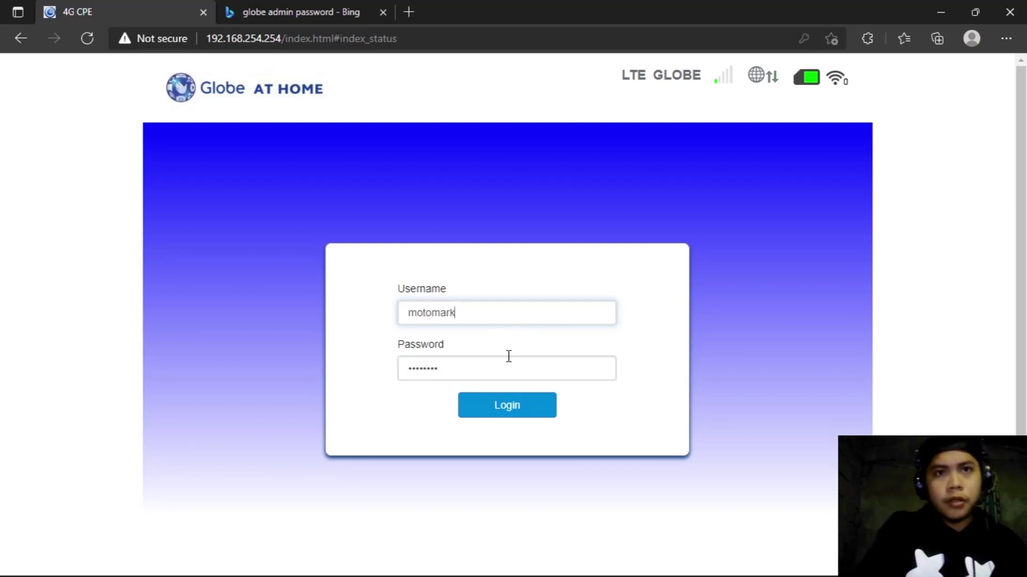
key("Tab")
key("BackSpace")
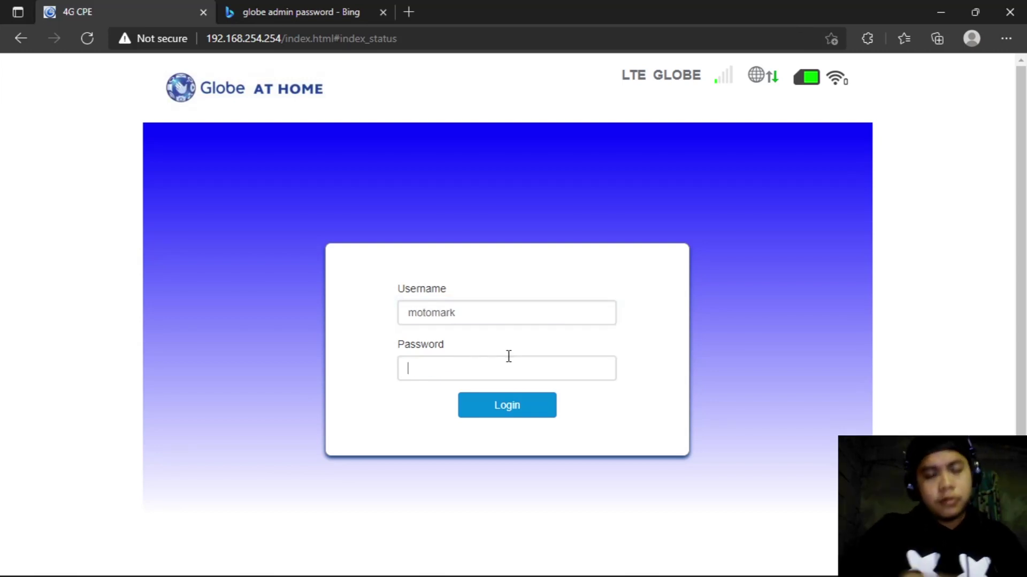
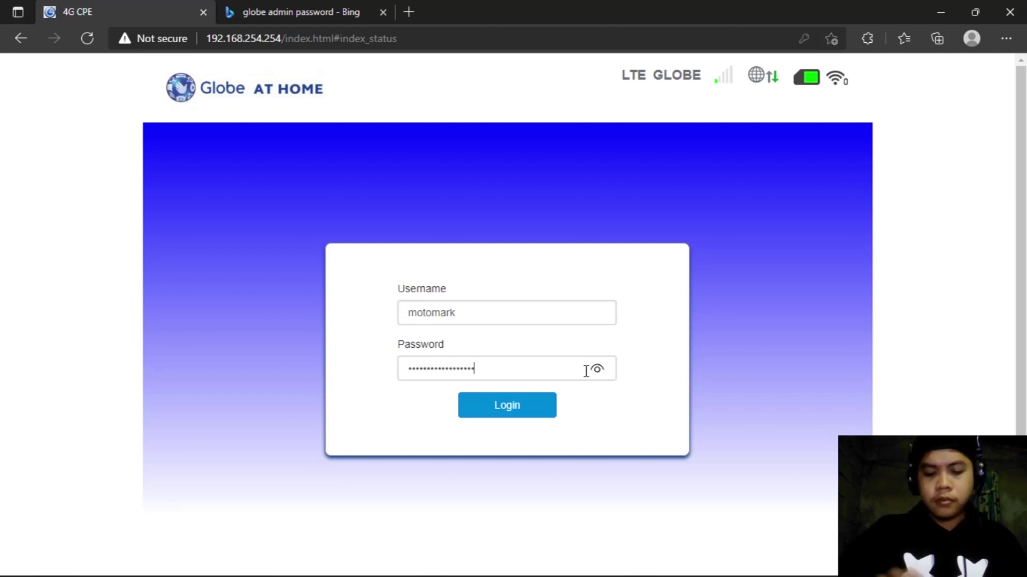
Step: Submit the router password, glance at the Bing tab, and return to the 4G CPE admin page
key("Return")
left_click(299, 12)
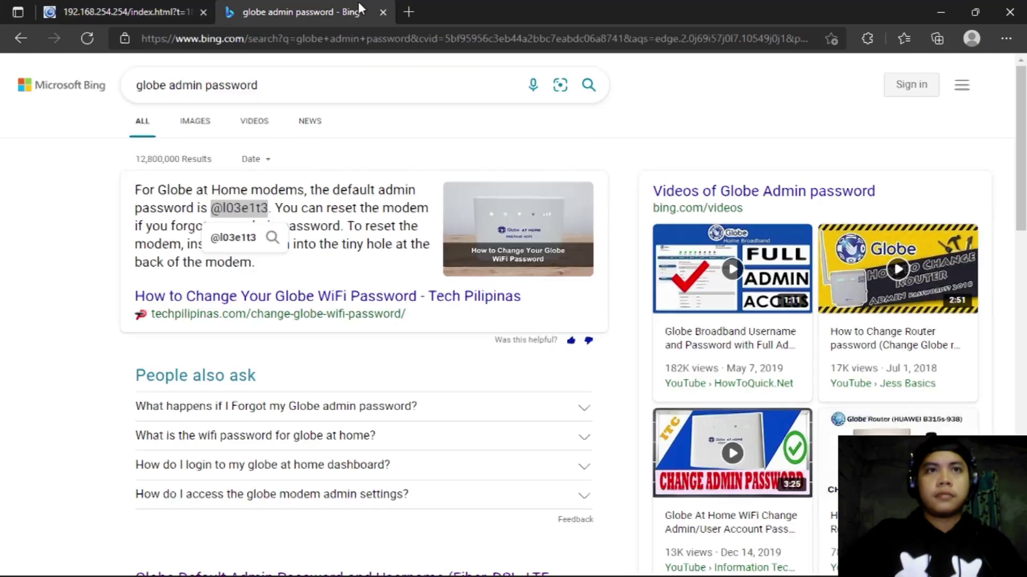
left_click(182, 7)
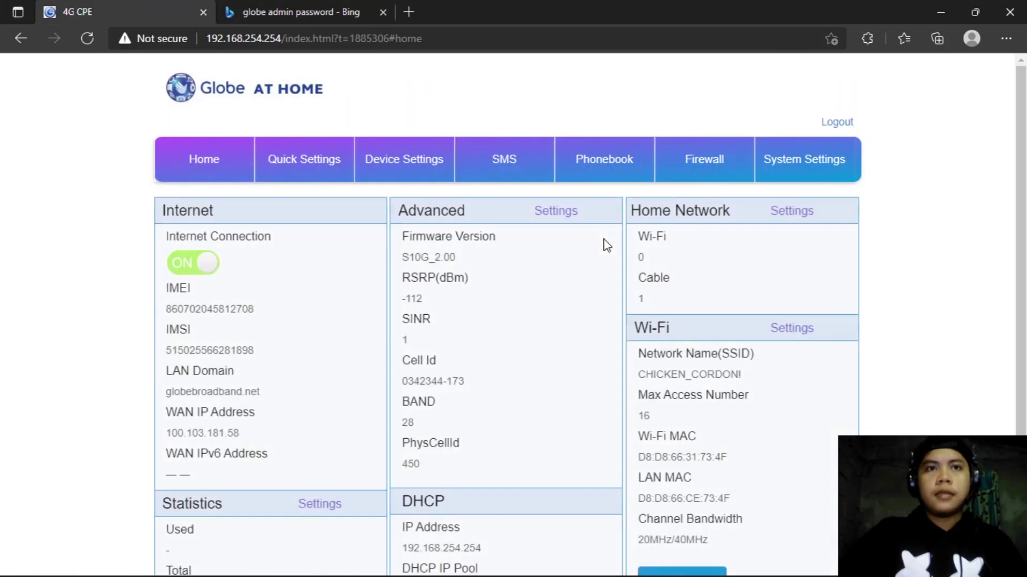
Step: Review the Home dashboard's internet and Wi-Fi status, then go to the SMS section
scroll(606, 245, "down", 3)
scroll(628, 348, "up", 3)
scroll(641, 371, "down", 2)
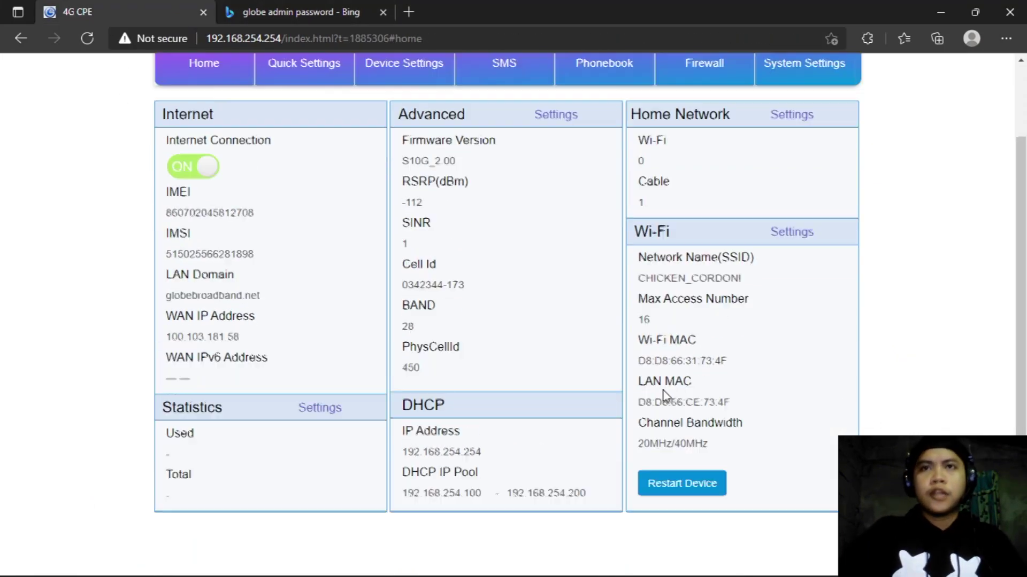
scroll(665, 395, "up", 2)
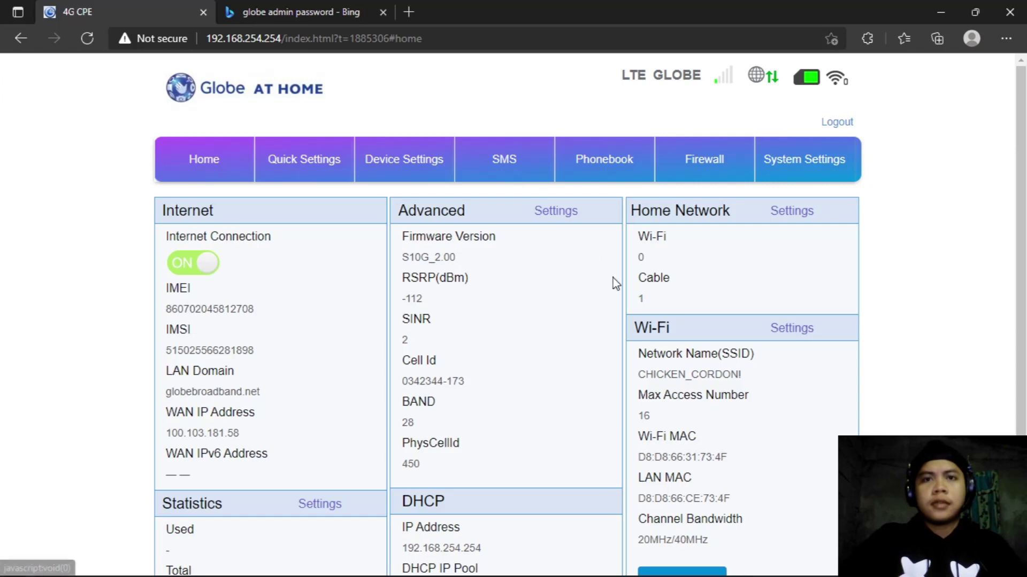
scroll(607, 280, "down", 3)
scroll(679, 236, "up", 3)
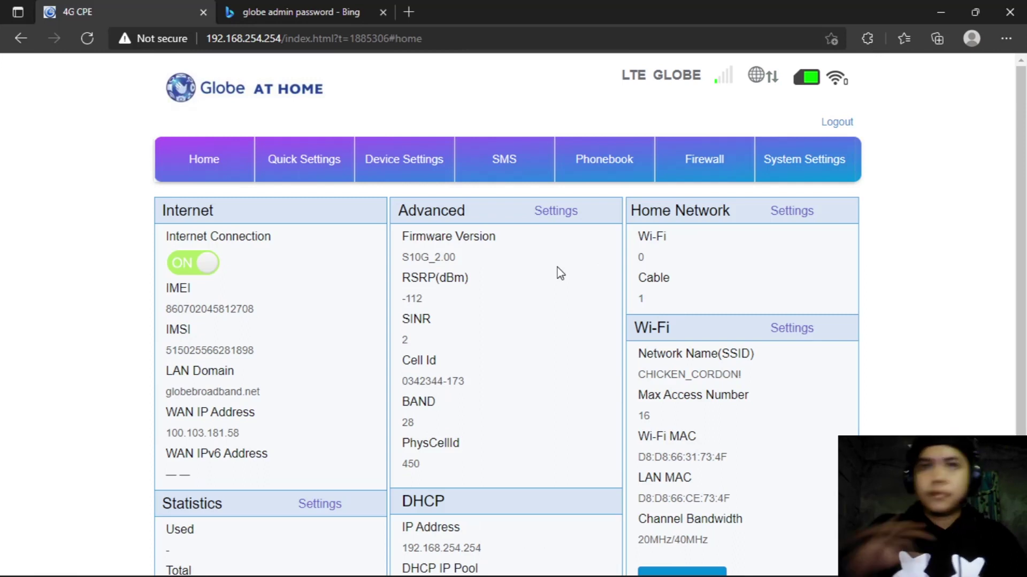
left_click(509, 165)
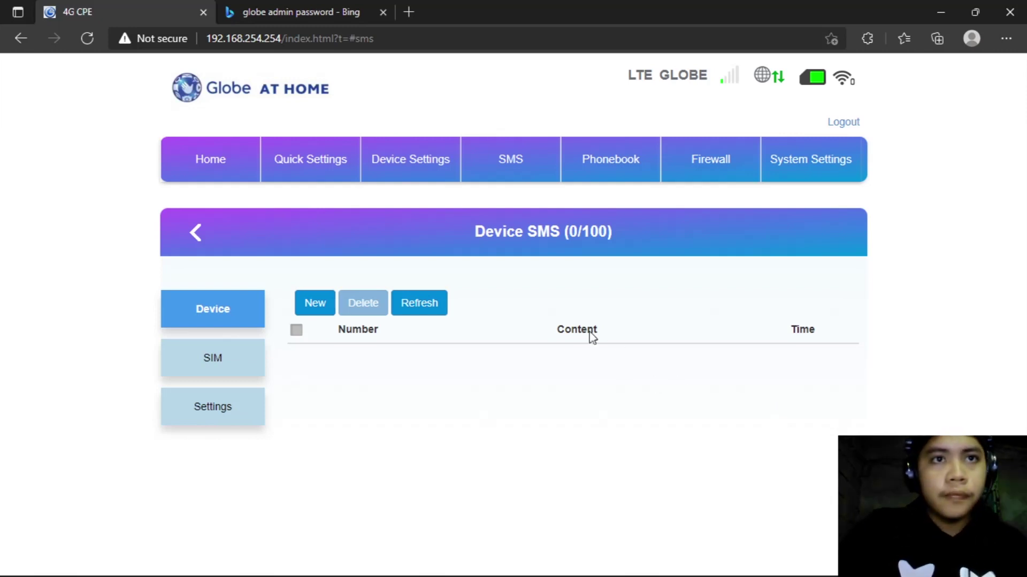
Step: Create a new SMS with 8080 as the recipient, leaving the message body empty
left_click(322, 308)
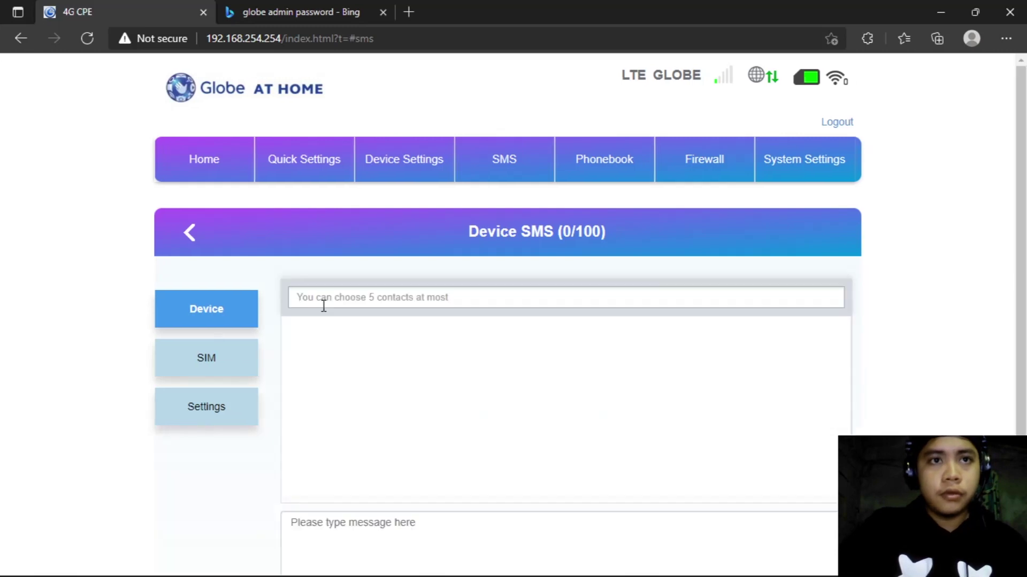
left_click(390, 291)
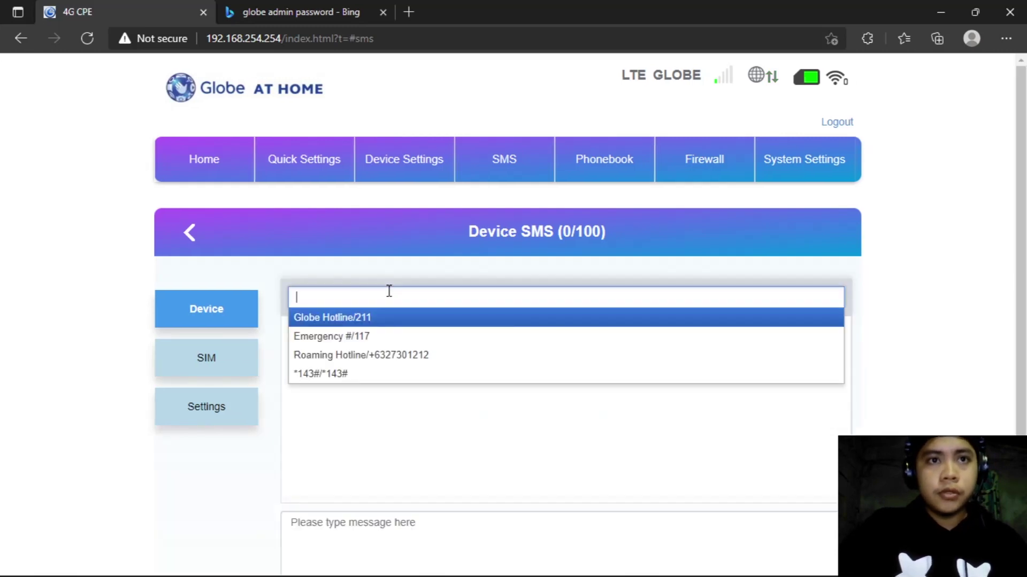
type("8080")
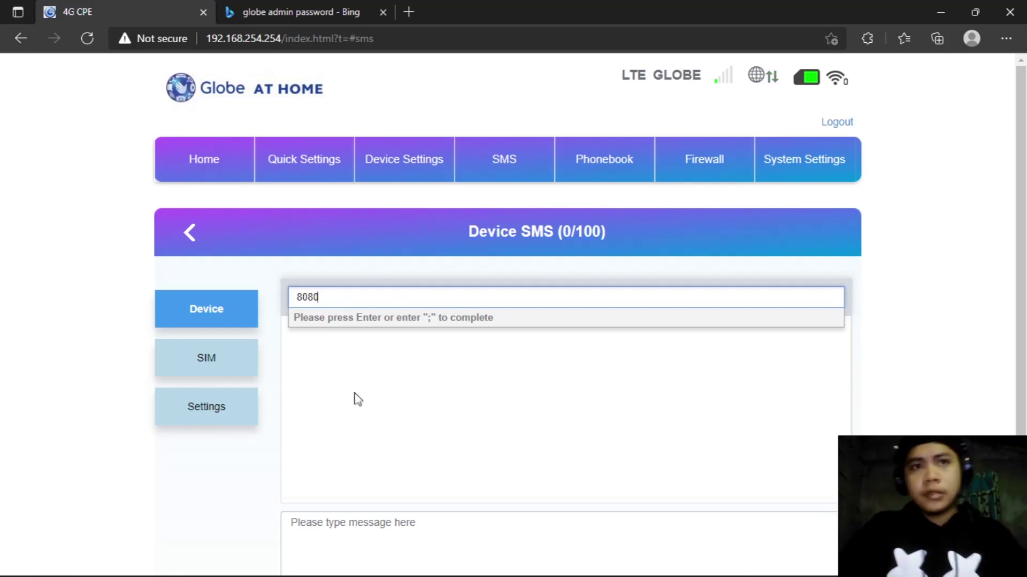
left_click(395, 526)
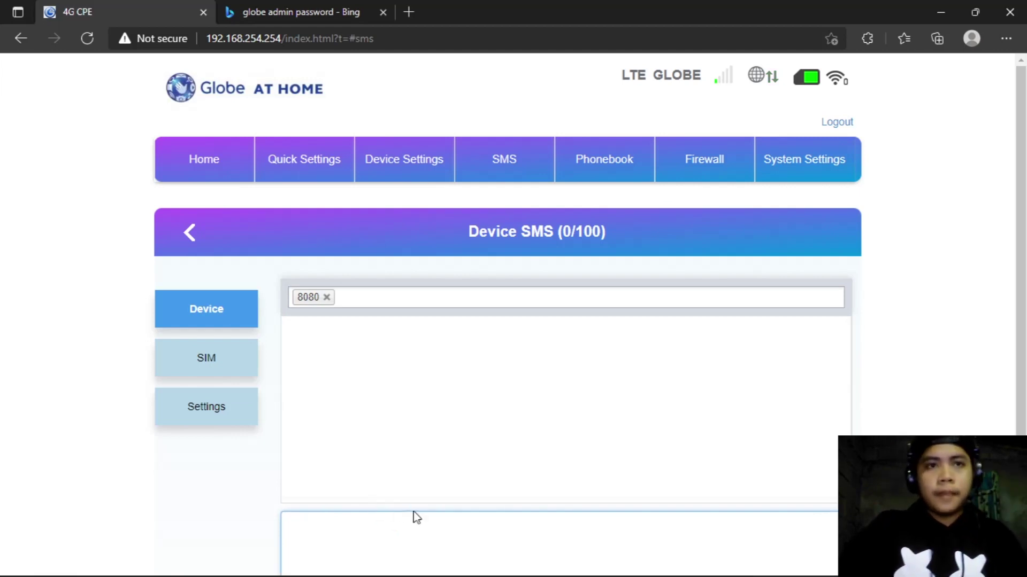
scroll(434, 521, "down", 2)
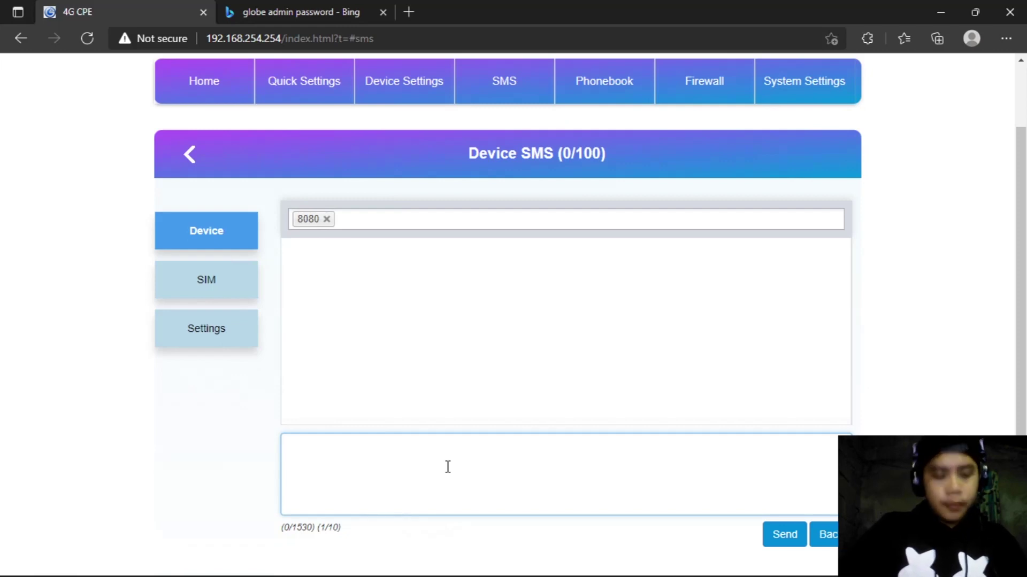
Step: Send 'databal' to 8080 and wait for its invalid-keyword reply
type("databal")
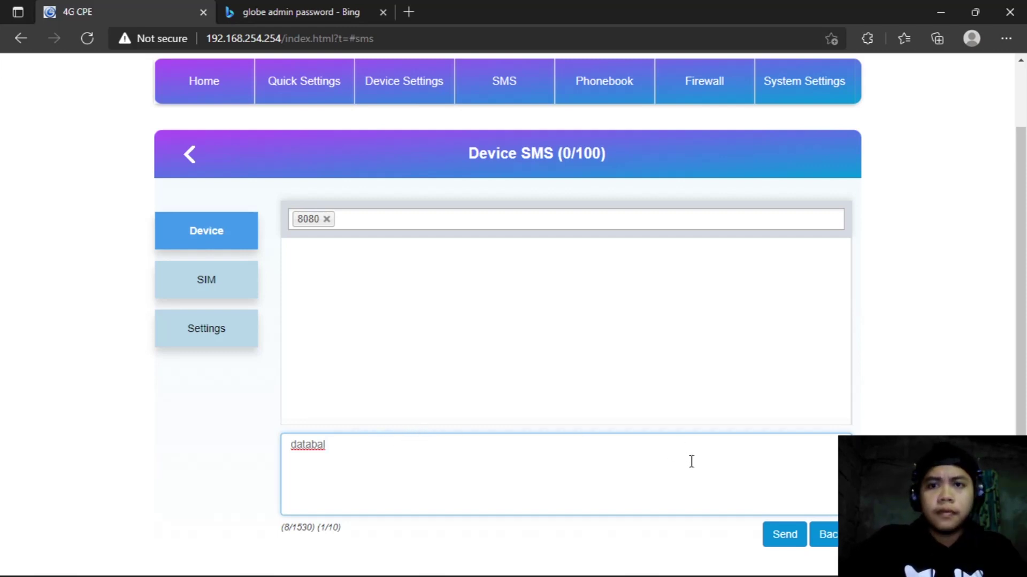
left_click(788, 540)
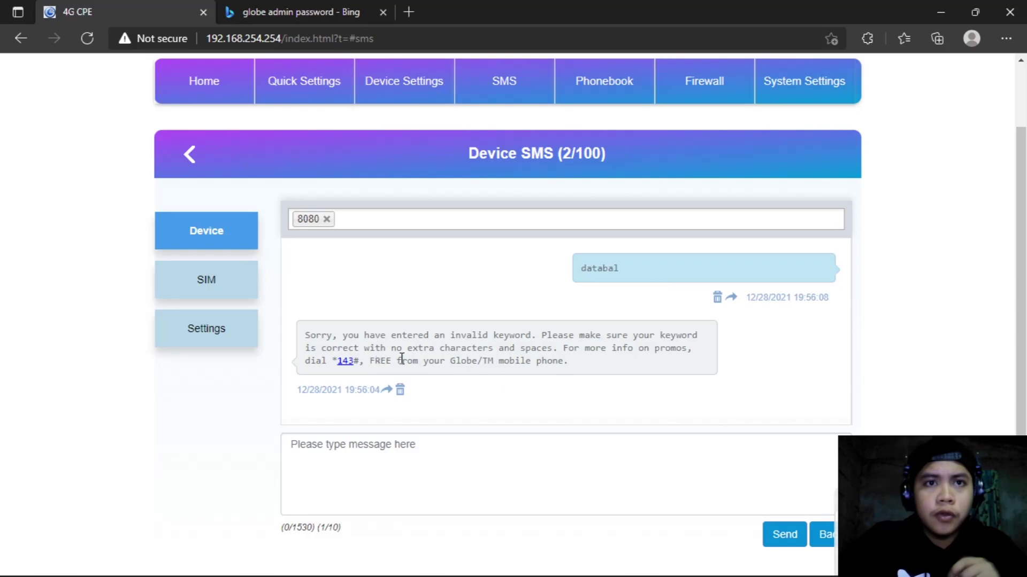
key("alt+Tab")
key("alt+Tab")
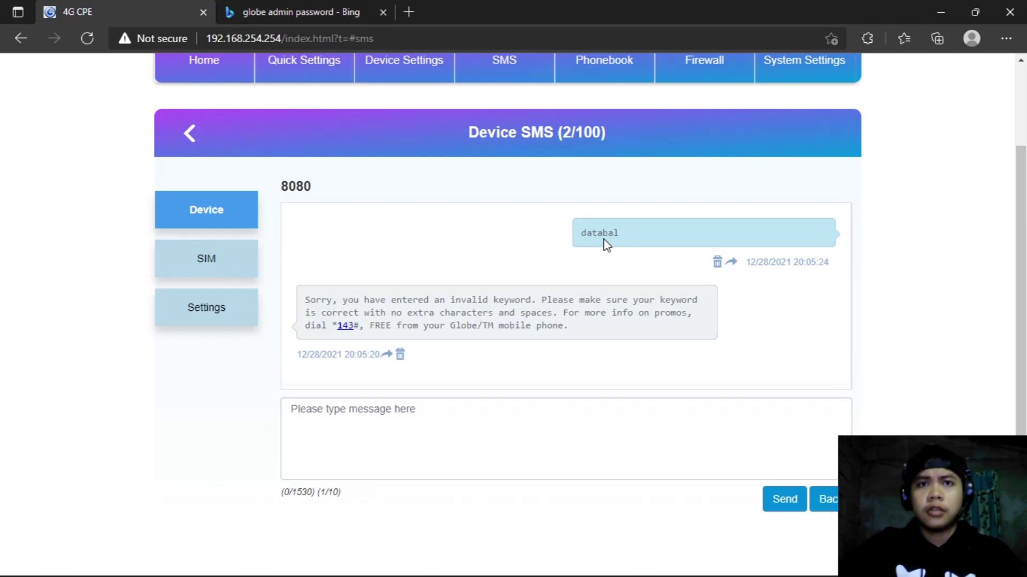
Step: Send 'data bal' to 8080 to get the 7.54GB remaining data reply
left_click(558, 425)
type("data bal")
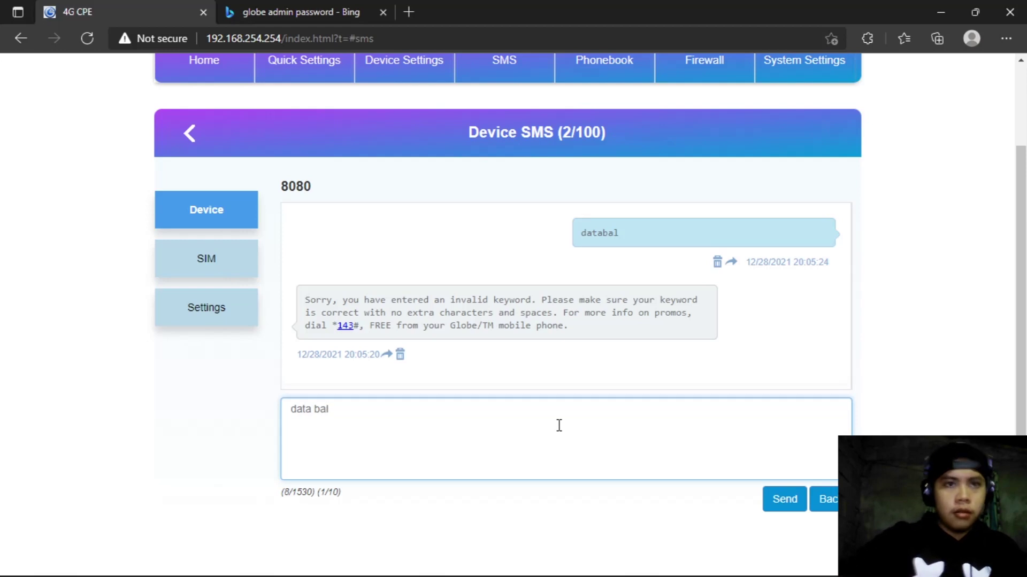
left_click(785, 502)
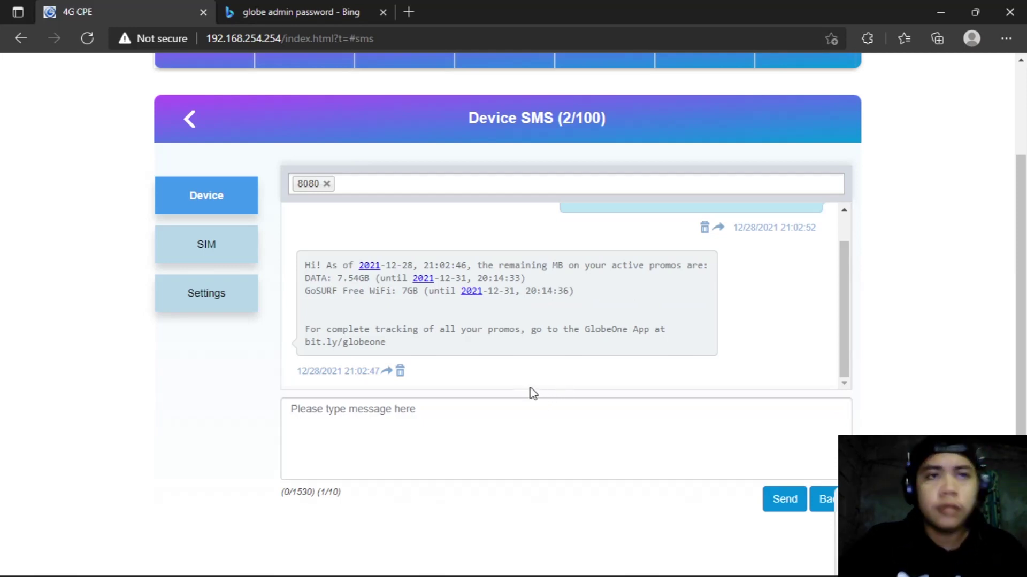
scroll(474, 323, "up", 1)
scroll(367, 327, "down", 1)
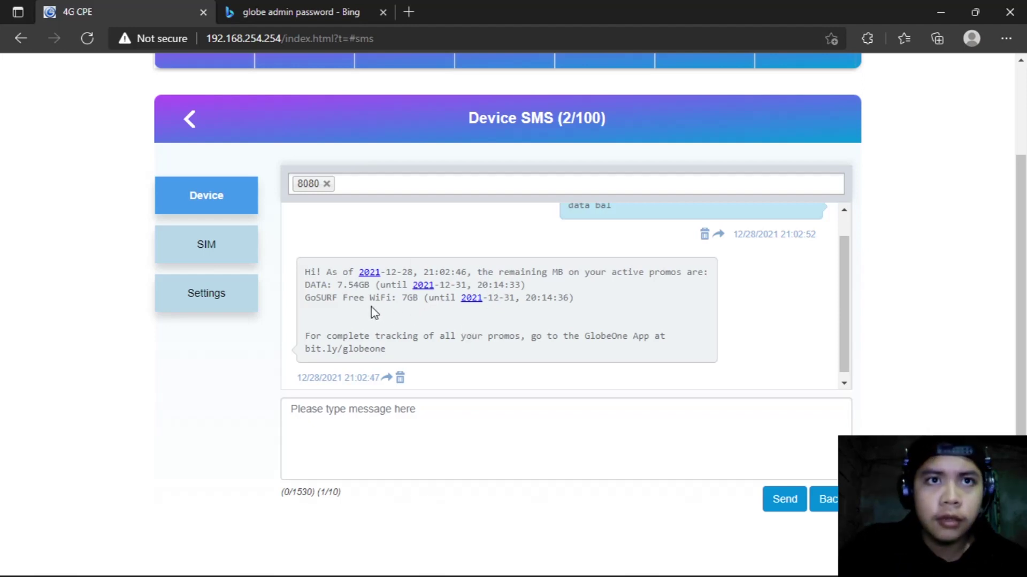
left_click_drag(303, 287, 374, 287)
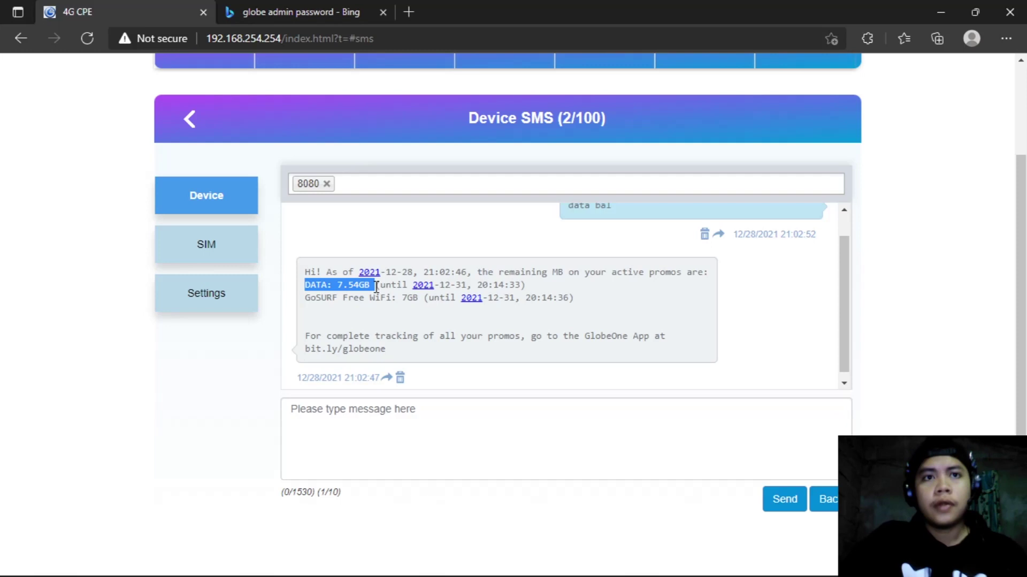
left_click(412, 315)
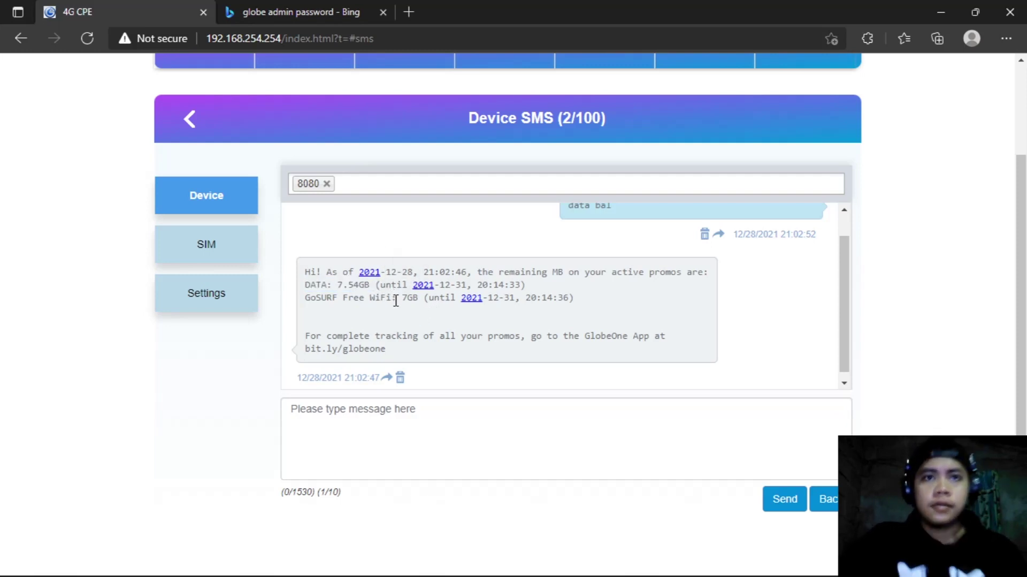
left_click_drag(467, 286, 457, 284)
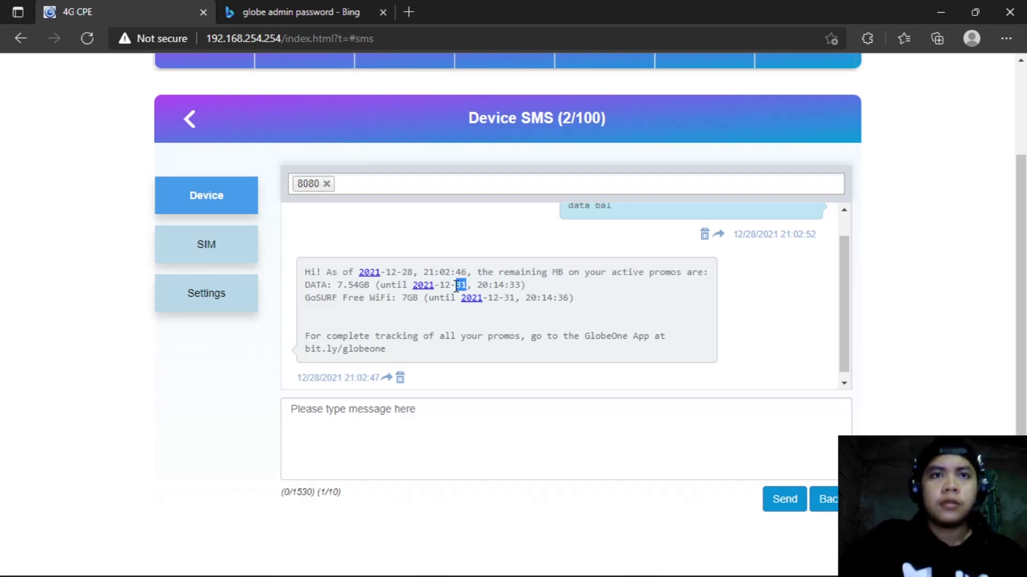
left_click(540, 293)
left_click_drag(472, 285, 520, 286)
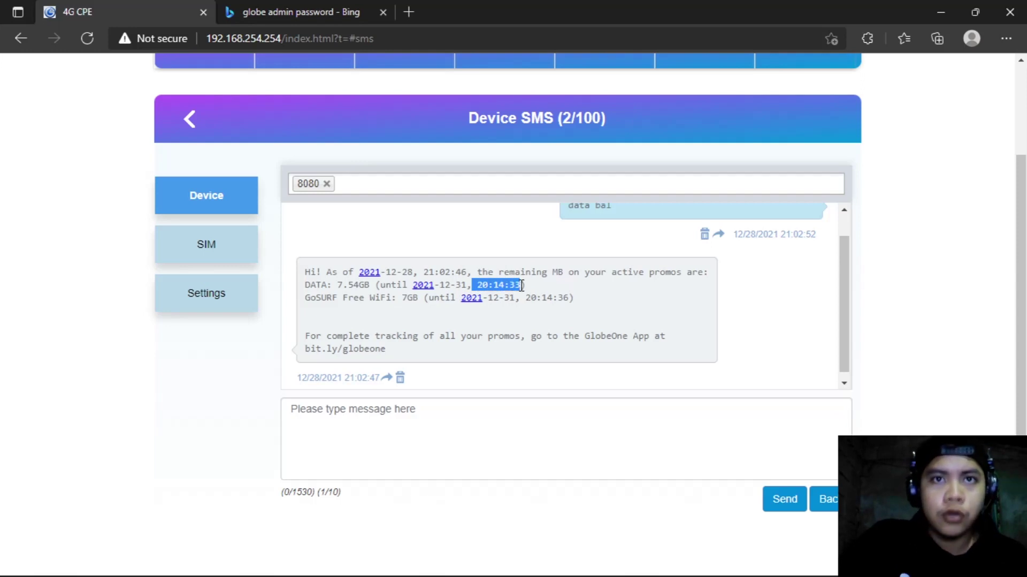
left_click(601, 318)
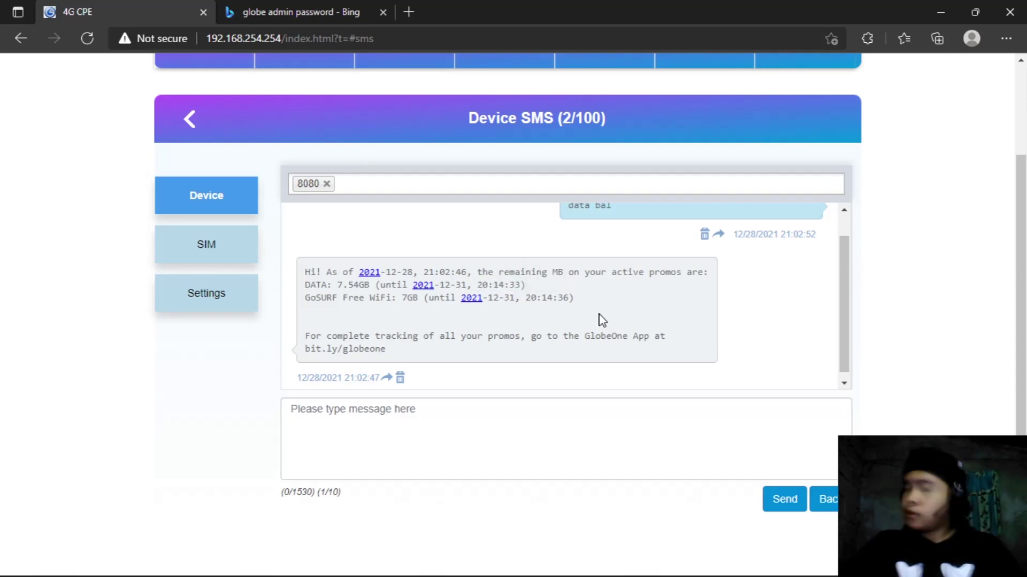